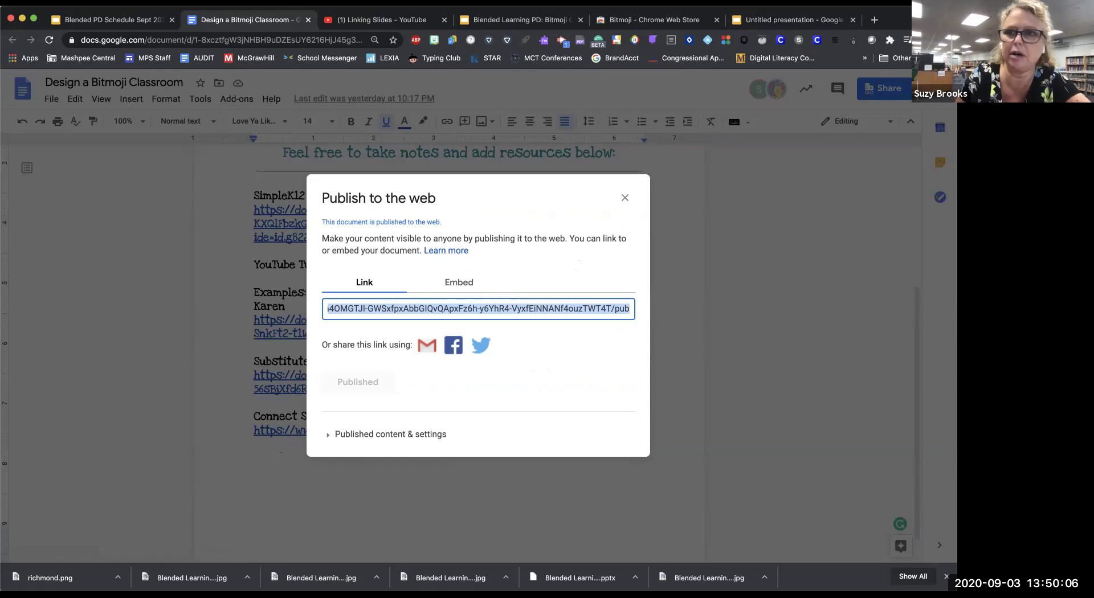
View the document's published web link in a new tab, and close the Publish to the web dialog back in the document
left_click(874, 19)
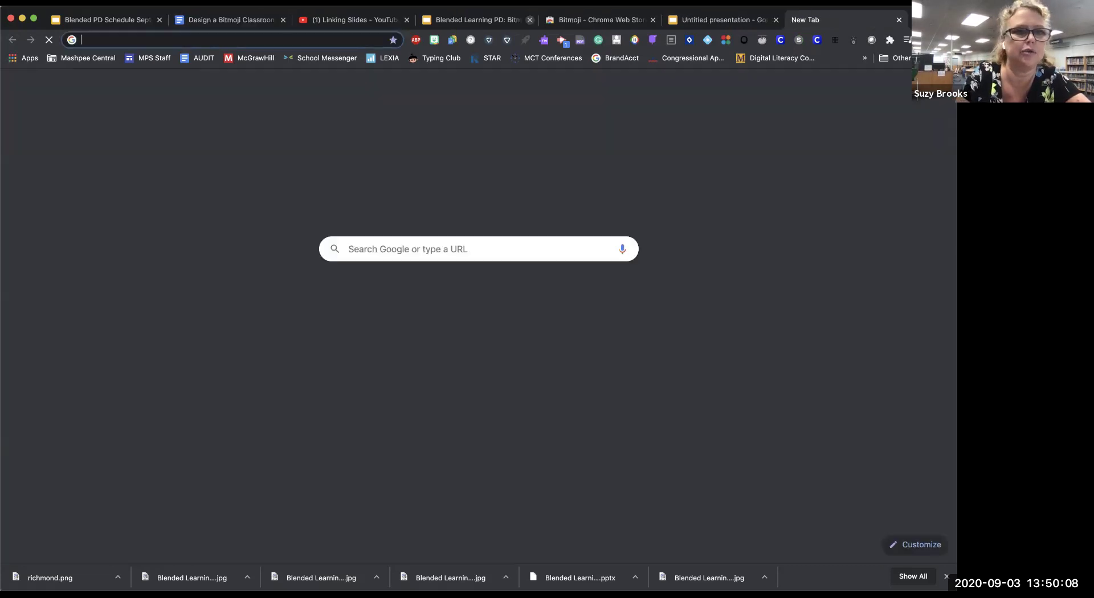
key("super+v")
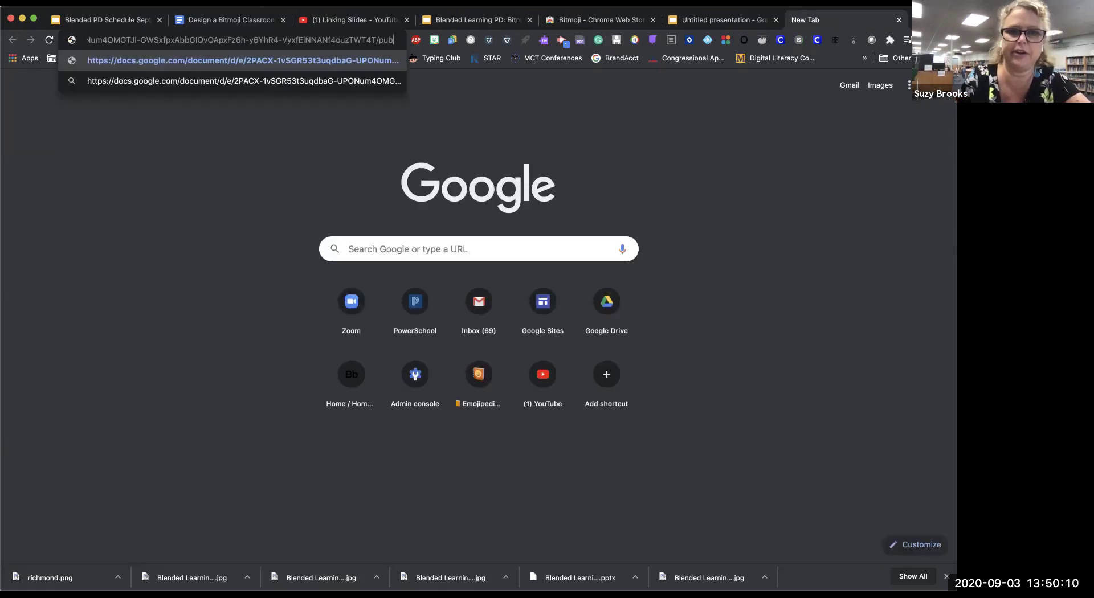
key("Return")
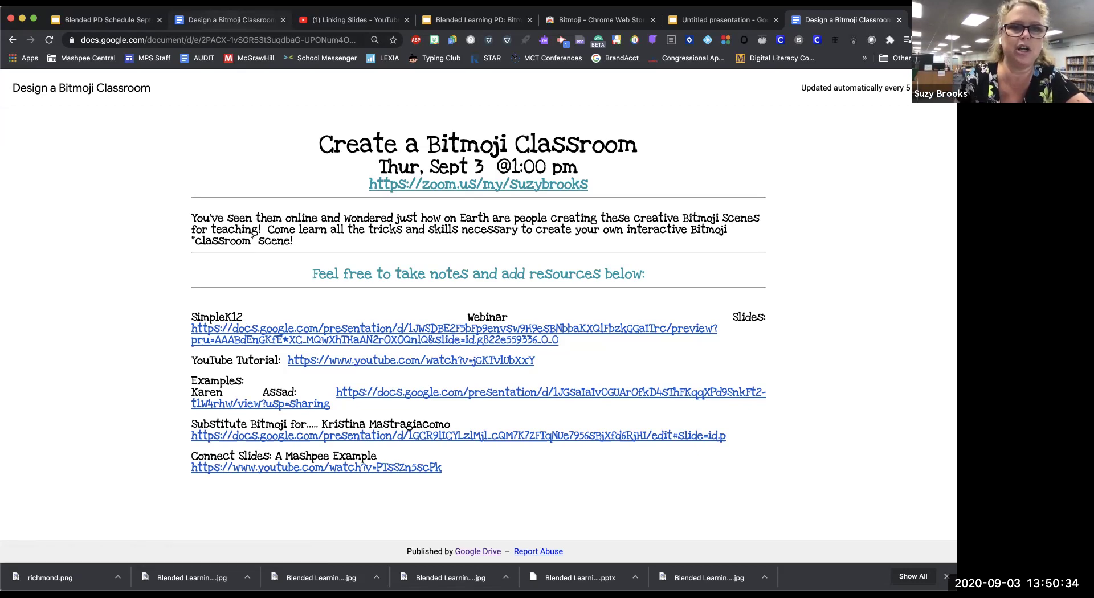
left_click(228, 19)
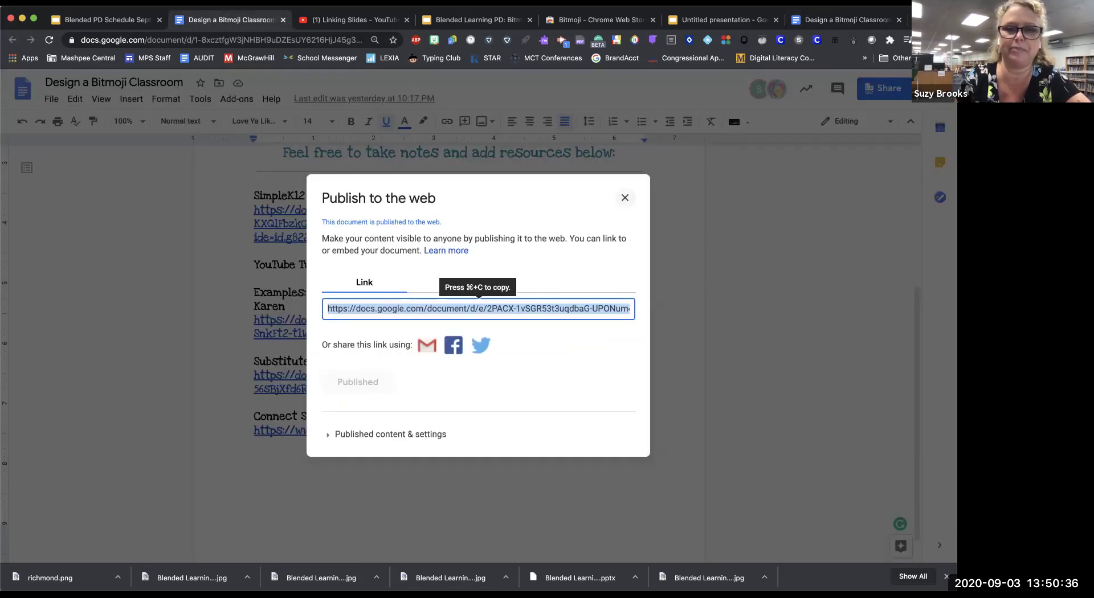
left_click(625, 198)
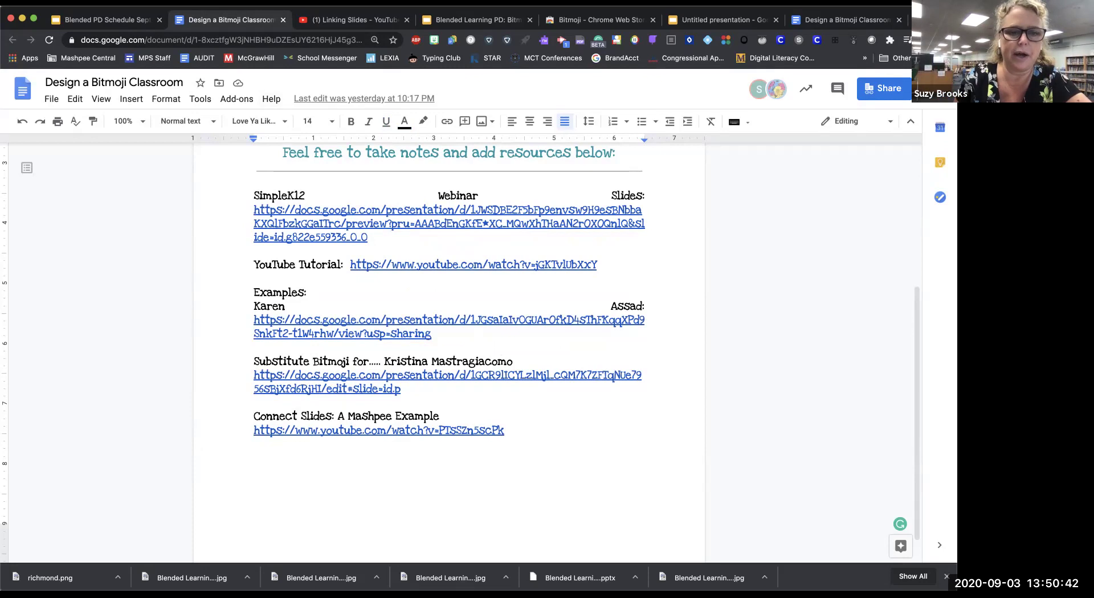
Open the Meditation Room -- RULER presentation linked first under Examples, look through its zone slides, and close it
left_click(381, 319)
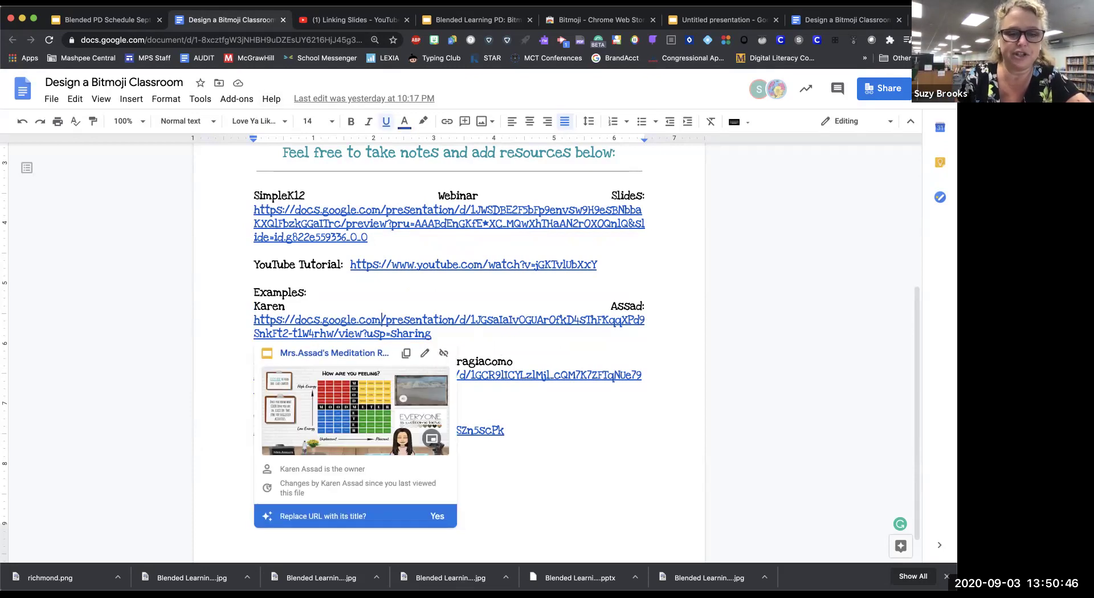
left_click(334, 353)
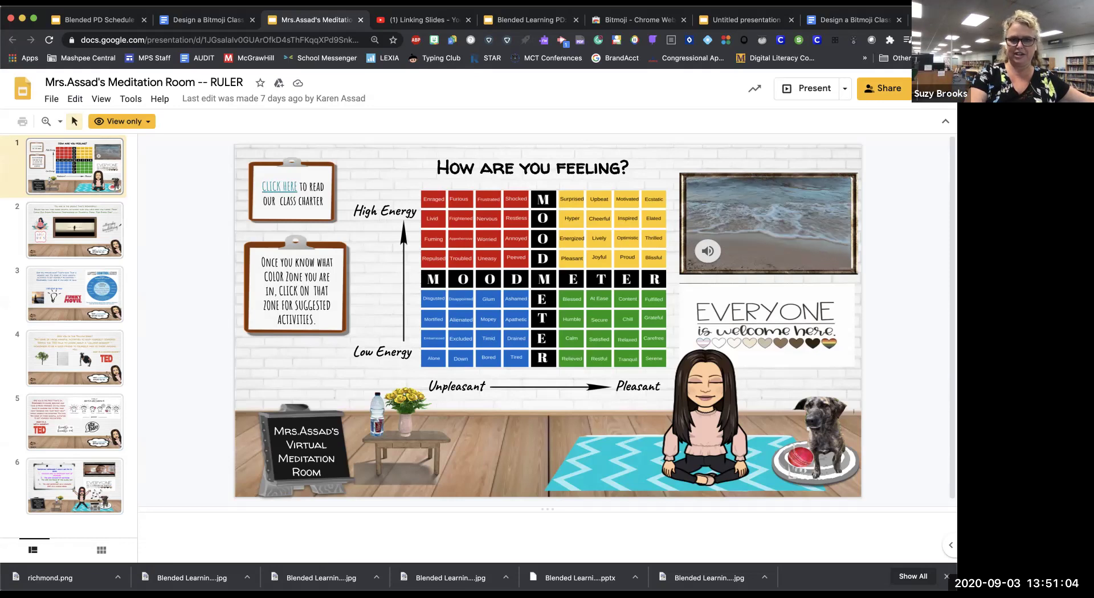
left_click(75, 231)
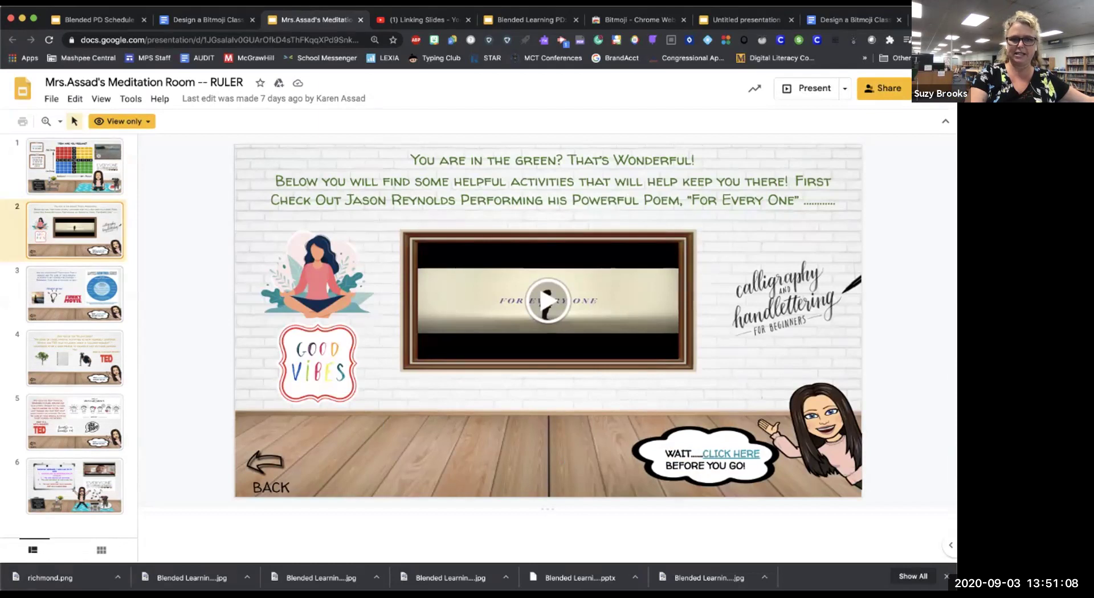
left_click(74, 295)
left_click(75, 231)
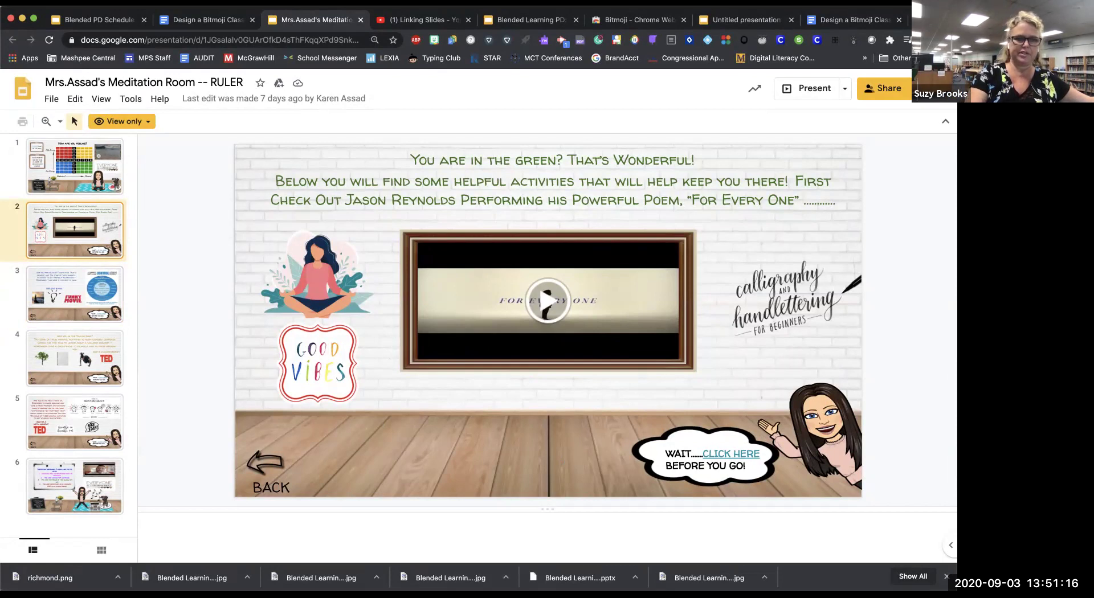
key("Down")
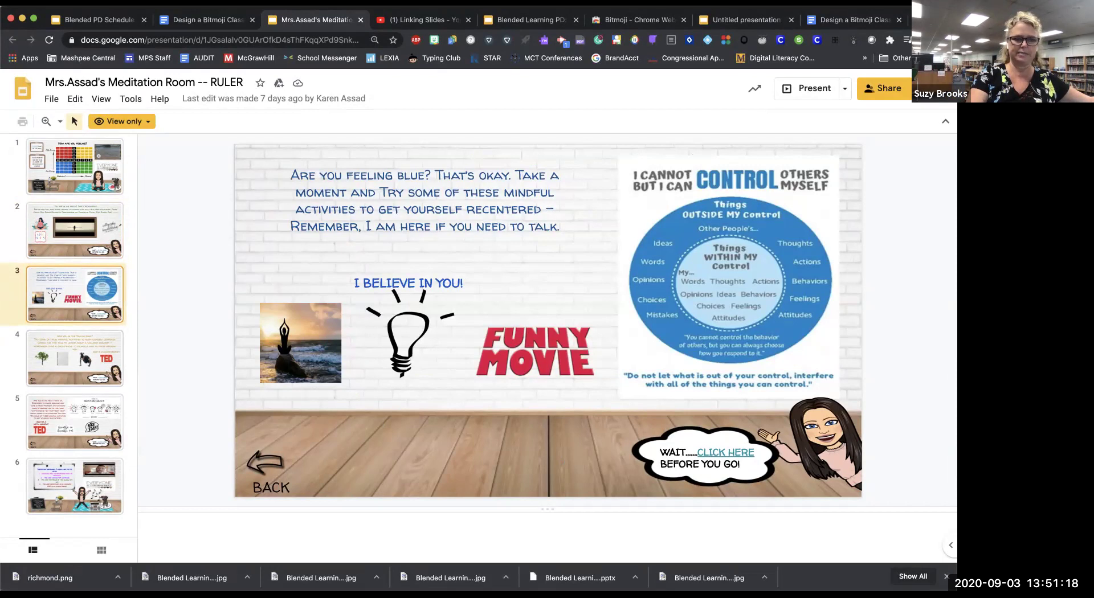
key("Down")
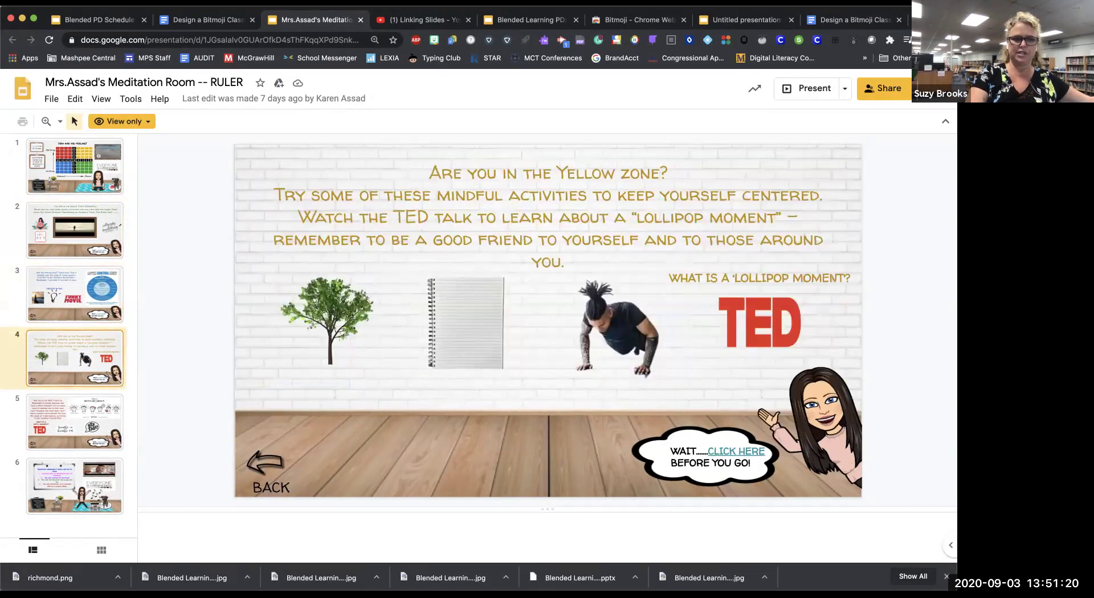
key("Down")
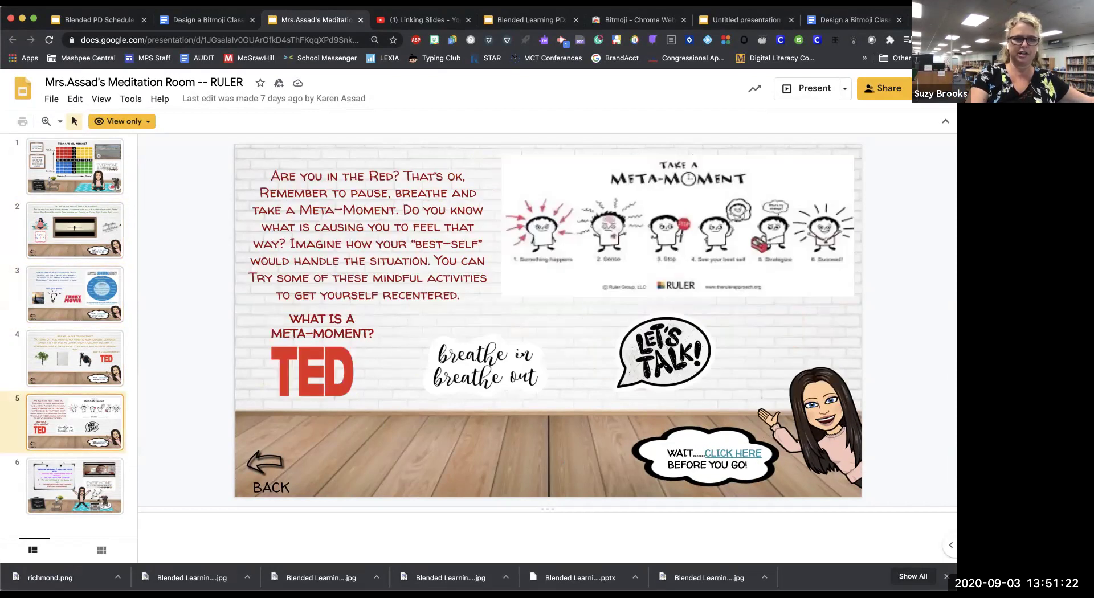
left_click(74, 166)
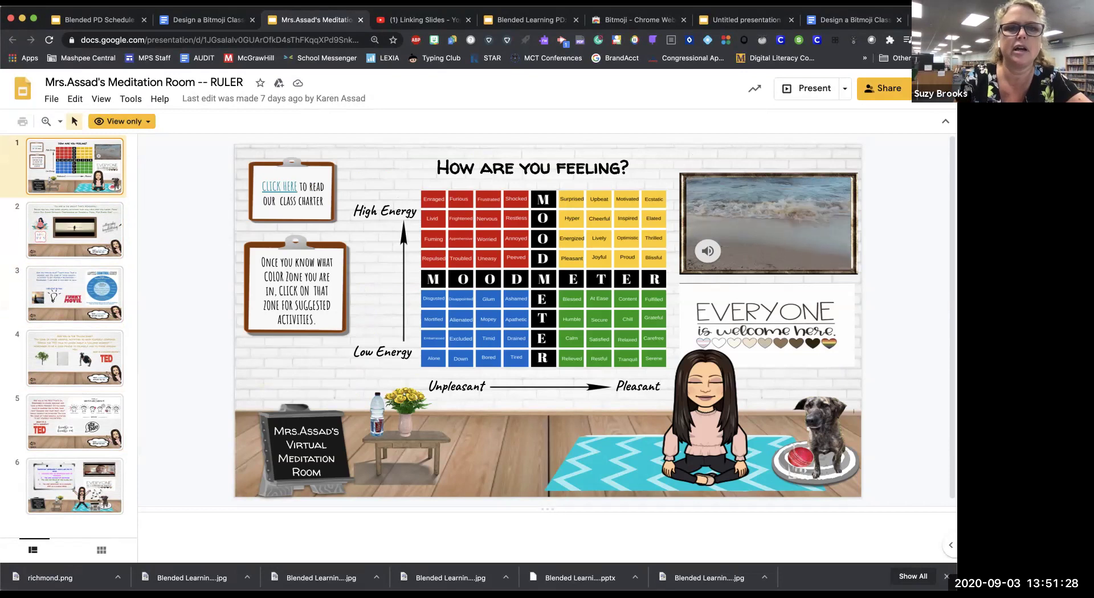
key("super+w")
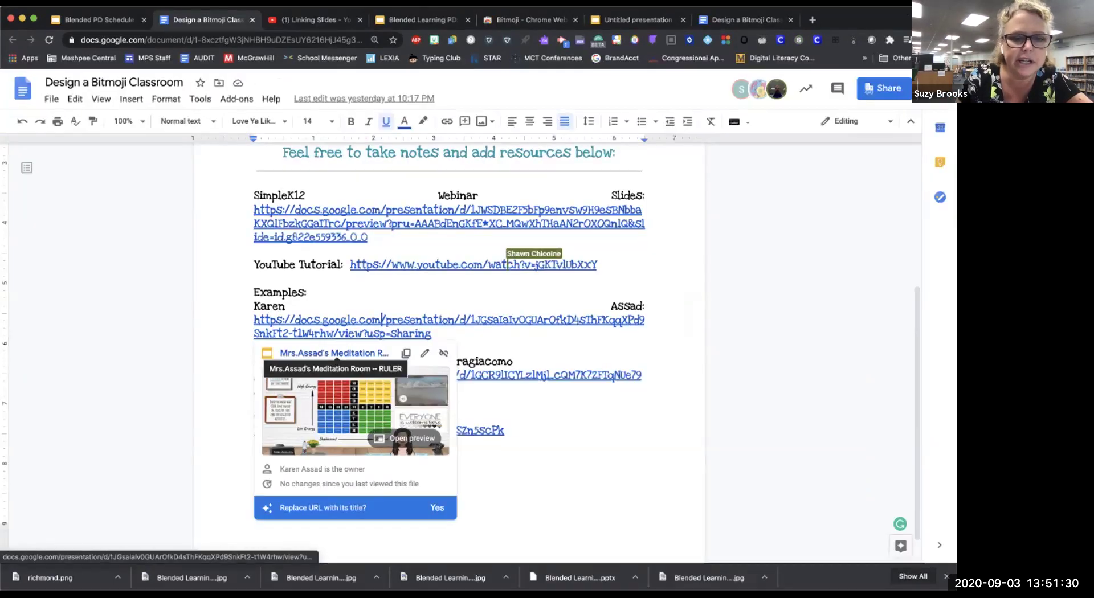
Preview the 7ELA Landing Page linked under Substitute Bitmoji, view it in its own tab, and close it
left_click(491, 416)
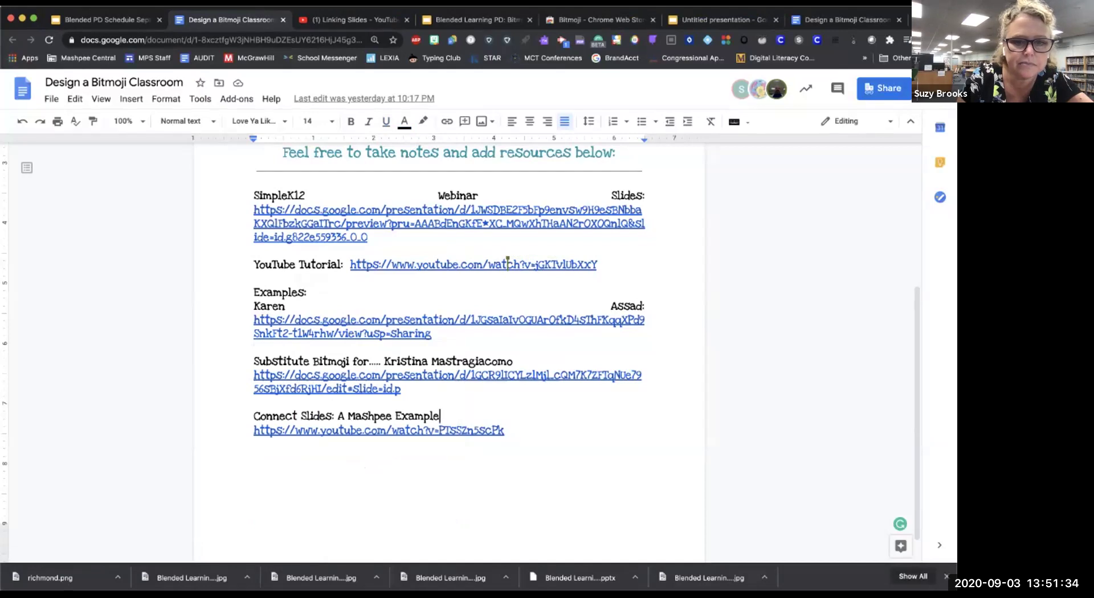
key("Up")
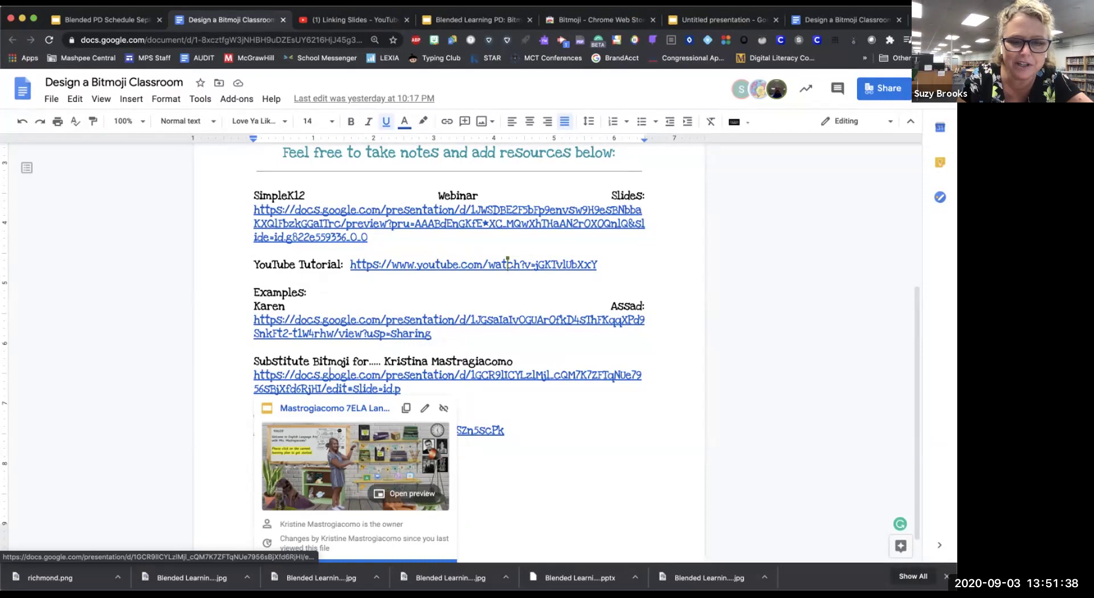
left_click(405, 494)
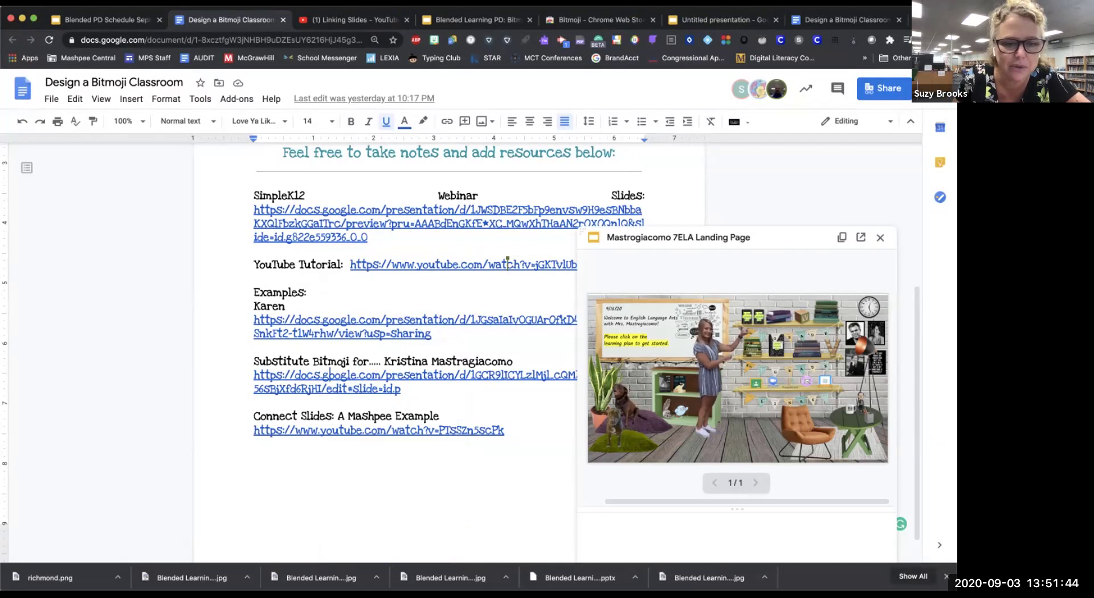
left_click(422, 374)
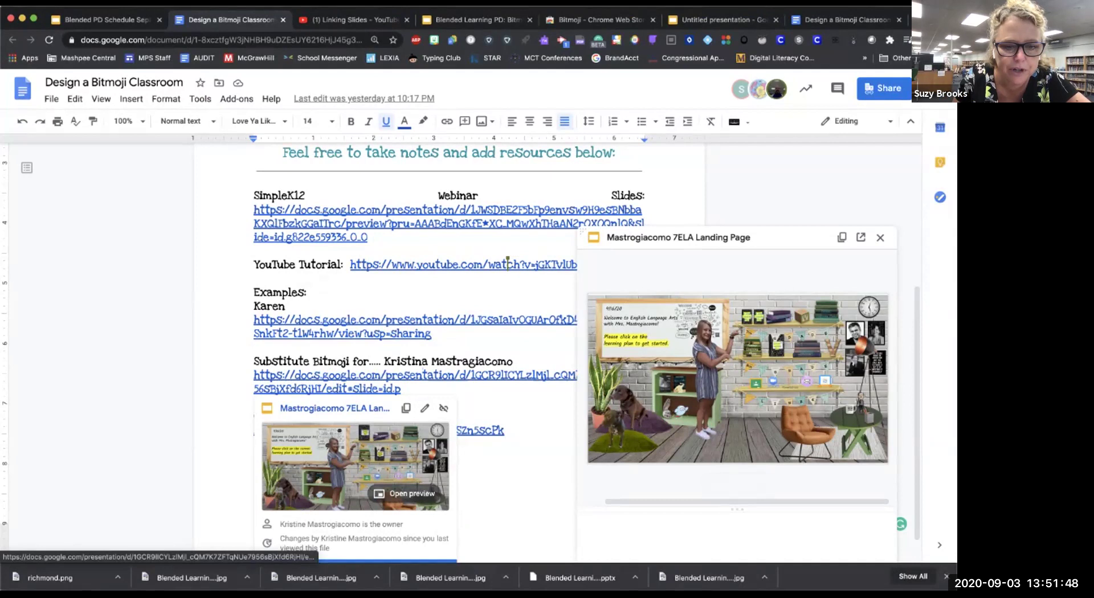
left_click(404, 494)
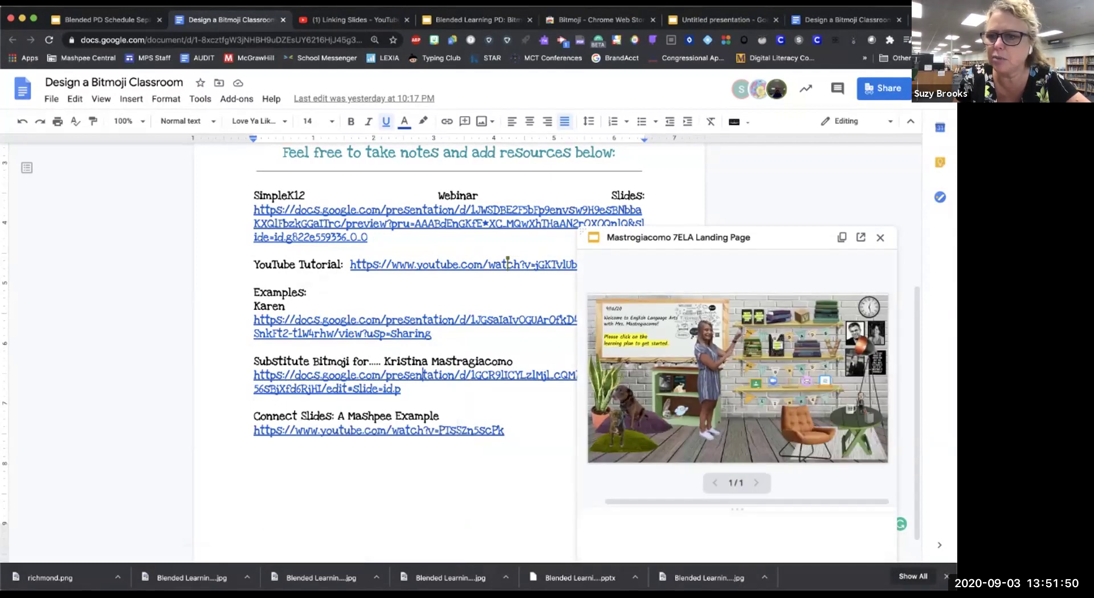
left_click(860, 237)
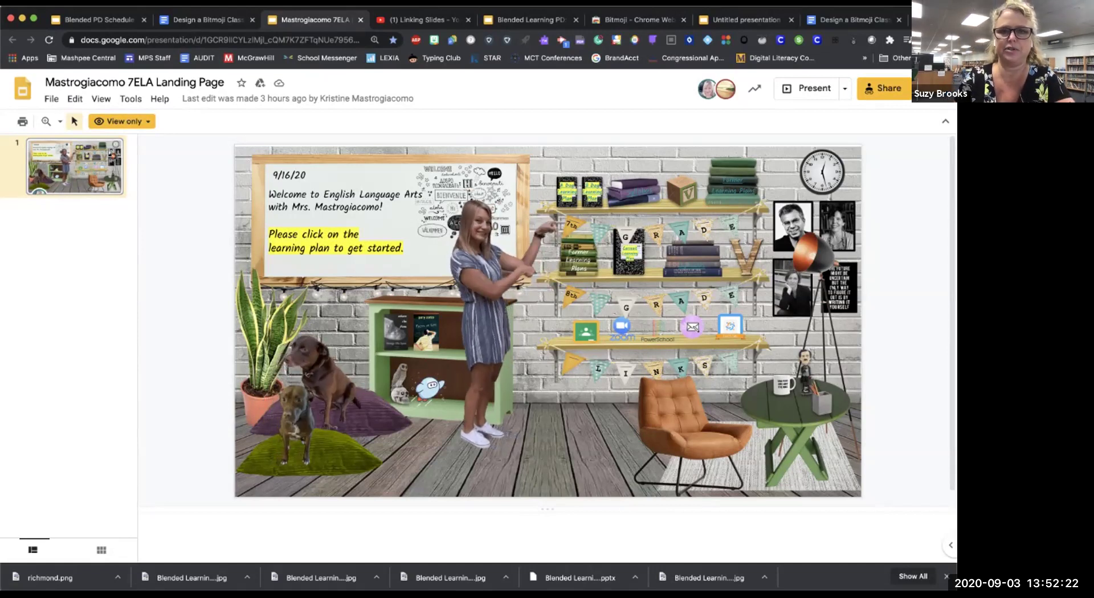
key("super+w")
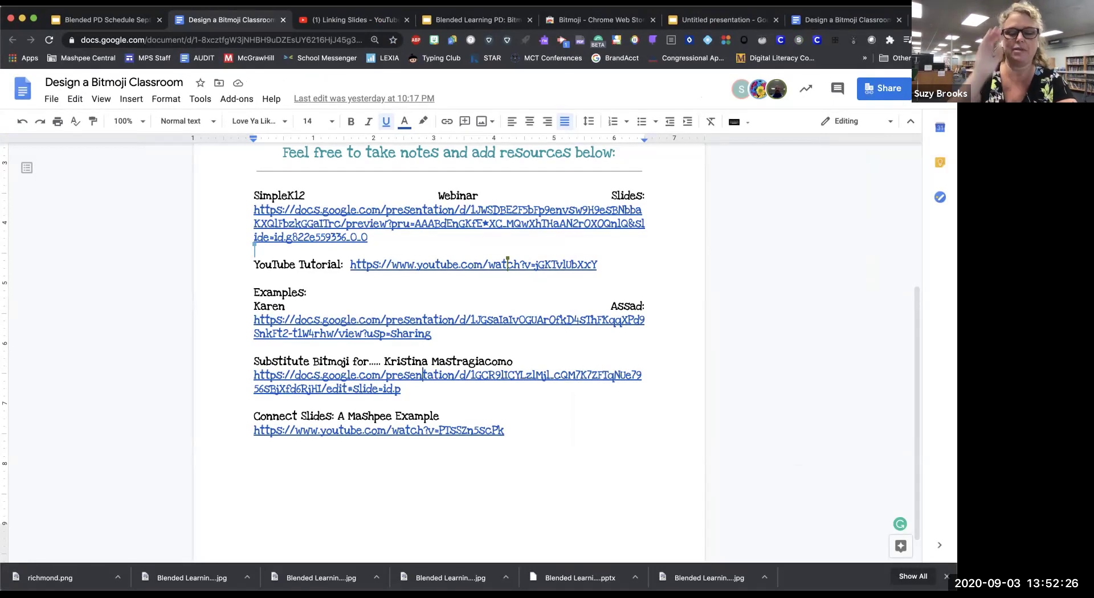
Below the Connect Slides video link, after a blank line, add the presenter's first name followed by ": type your link"
left_click(505, 431)
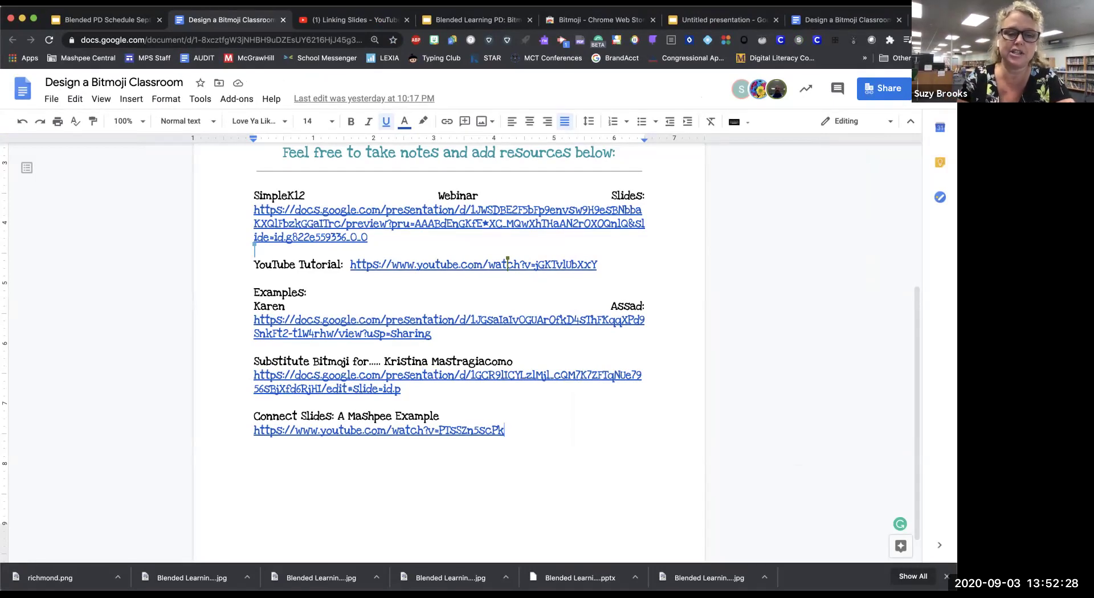
key("Return")
key("Return")
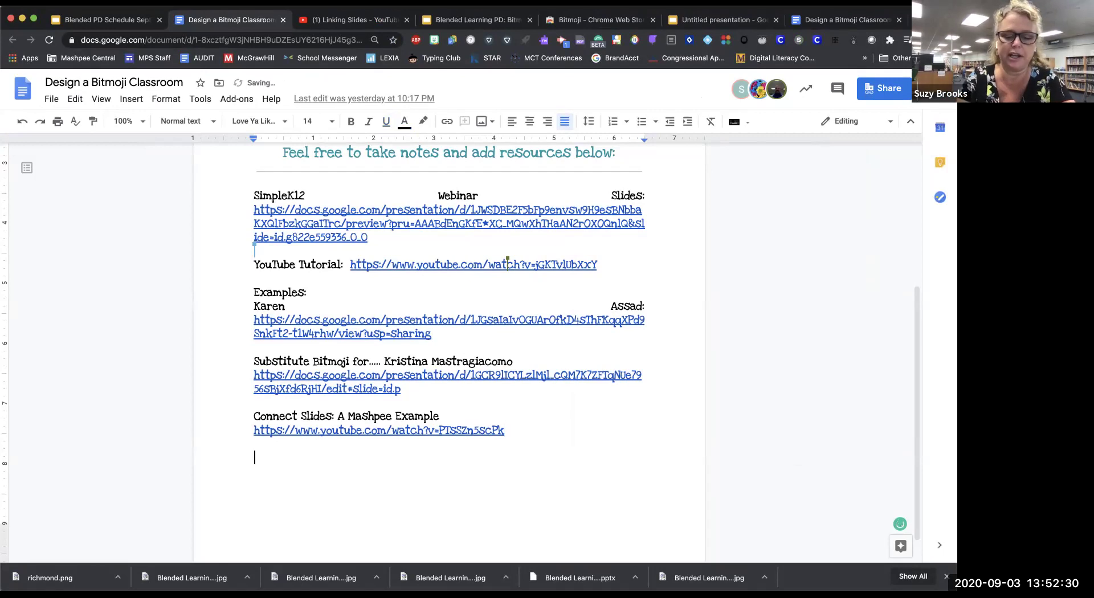
type("Suzy ")
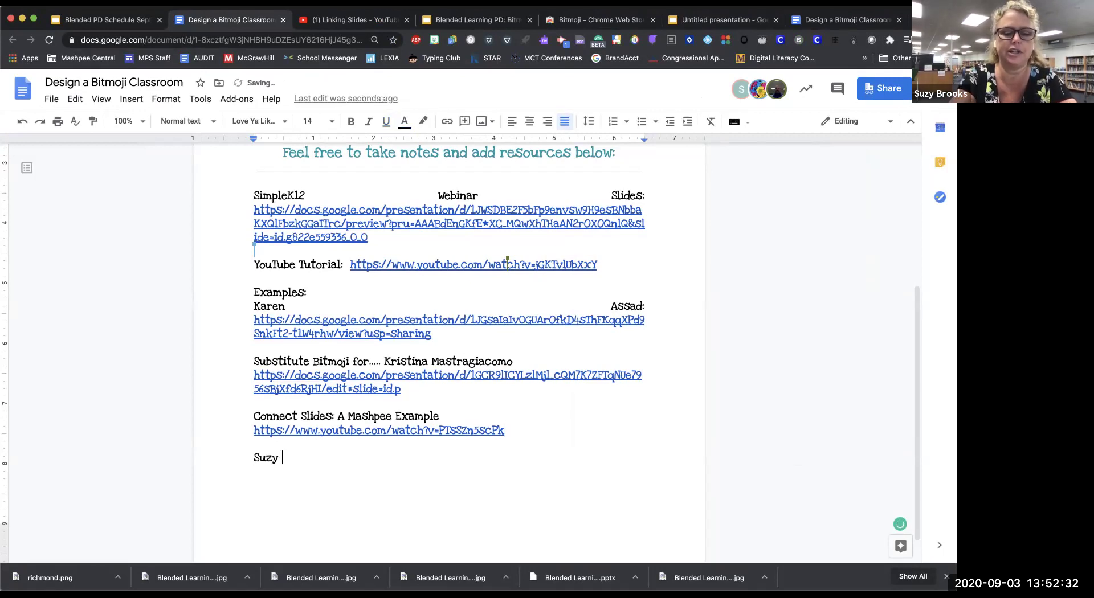
type(":  ")
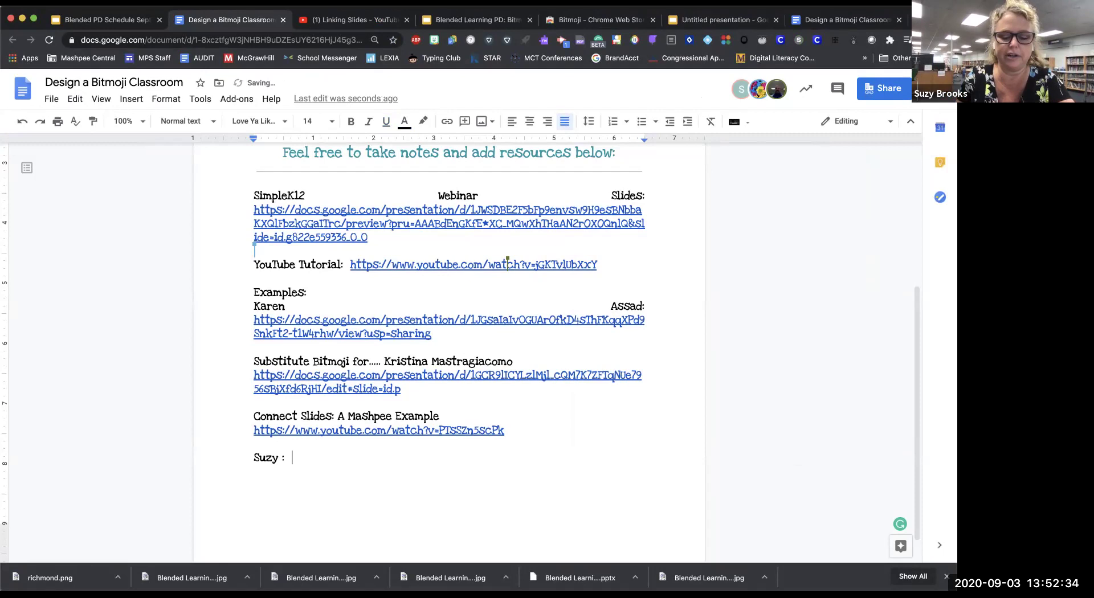
type("t")
key("BackSpace")
type("type l")
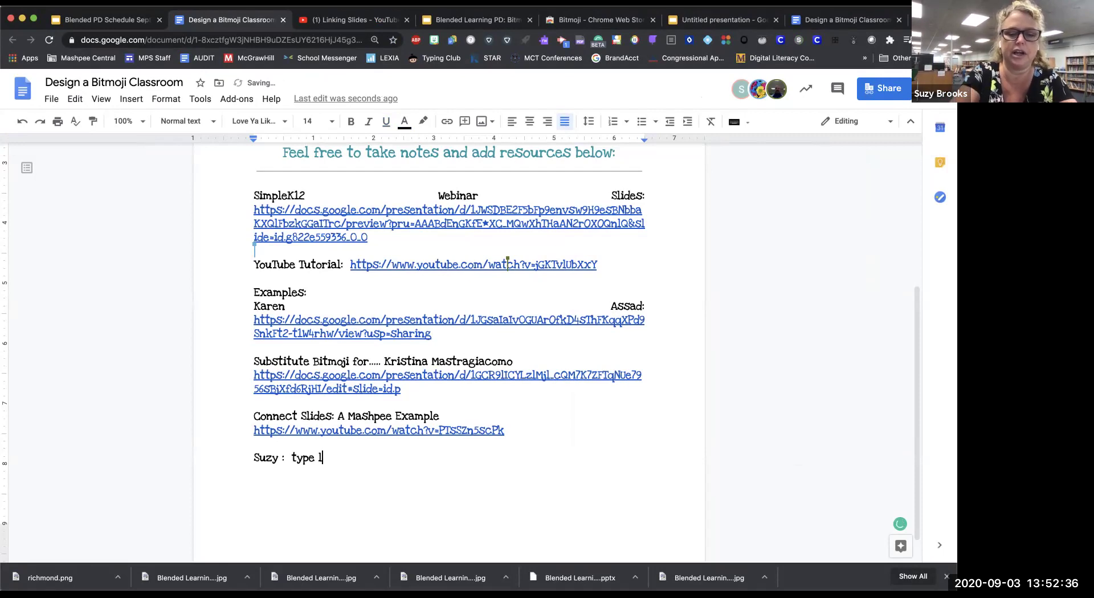
key("BackSpace")
type("your ")
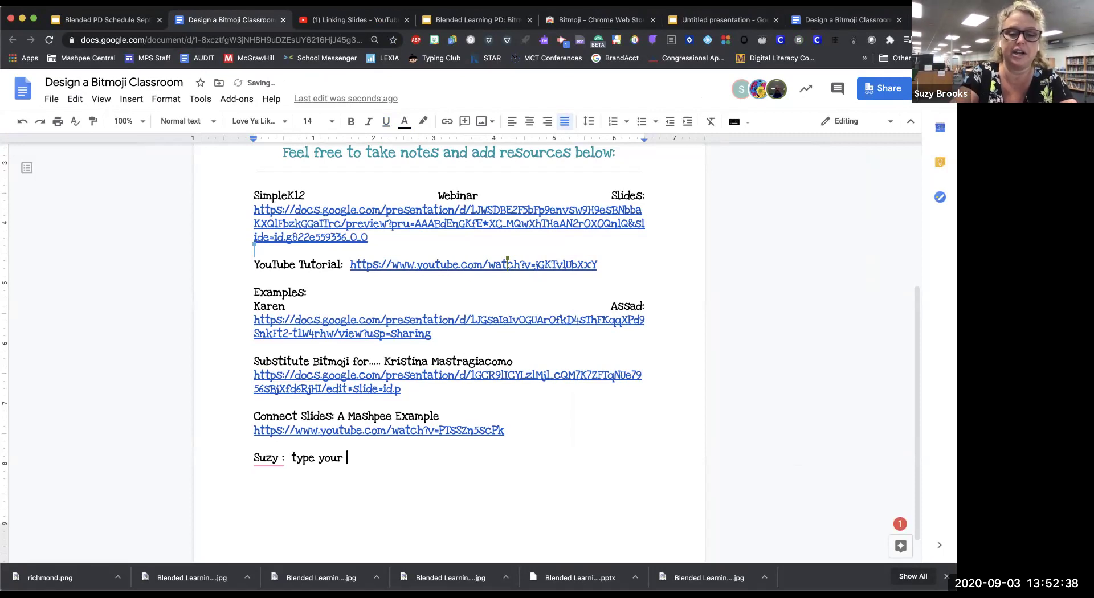
type("link")
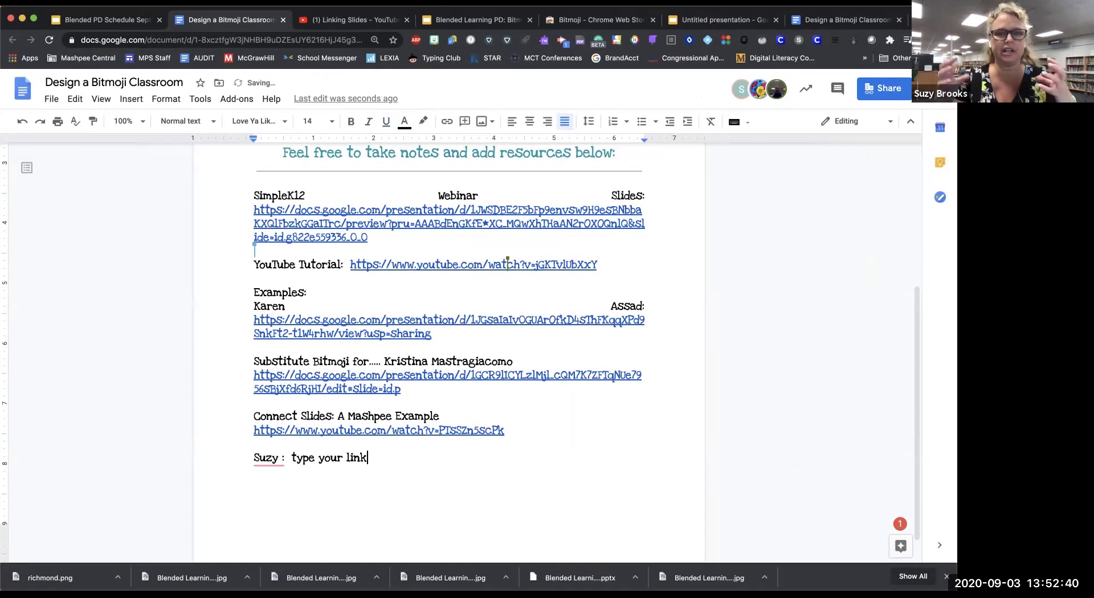